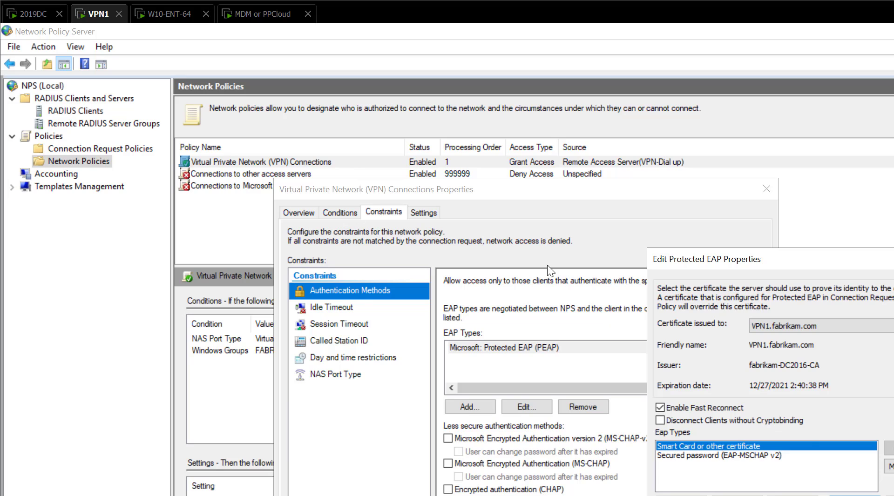
Review the Secured password (EAP-MSCHAP v2) entry in the VPN policy's Protected EAP properties, and close the policy's properties
{"action": "left_click", "coordinate": [674, 454]}
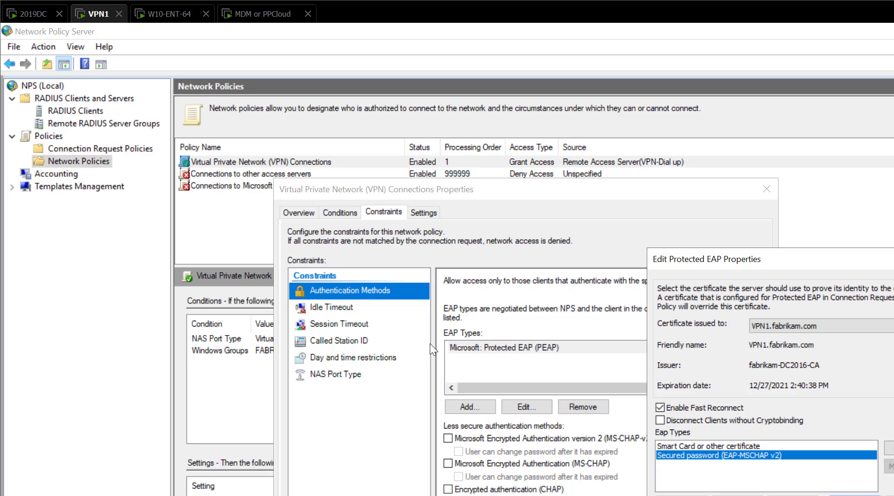
{"action": "key", "text": "Return"}
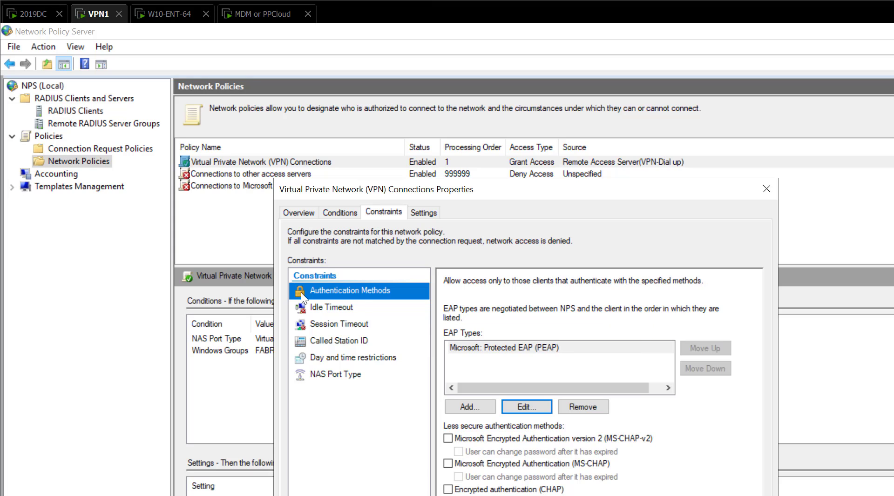
{"action": "key", "text": "Return"}
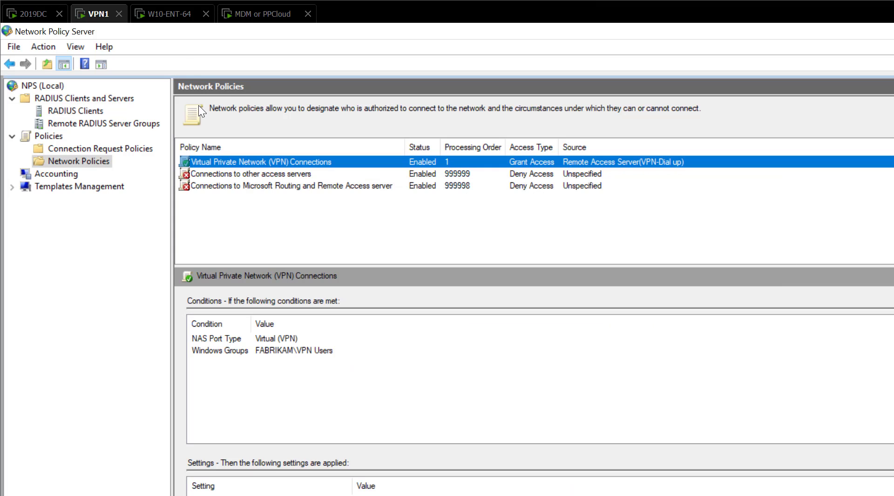
On the W10-ENT-64 machine, edit the Template VPN connection and set its type of sign-in info to User name and password
{"action": "left_click", "coordinate": [167, 18]}
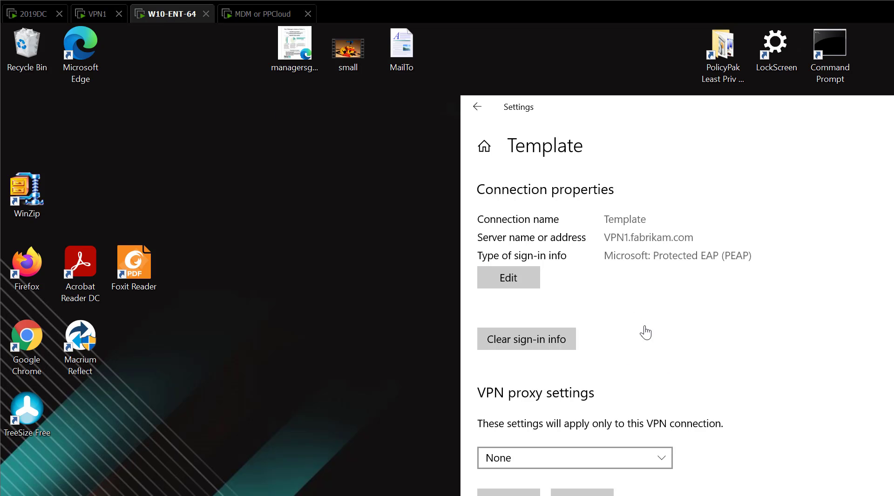
{"action": "left_click", "coordinate": [477, 107]}
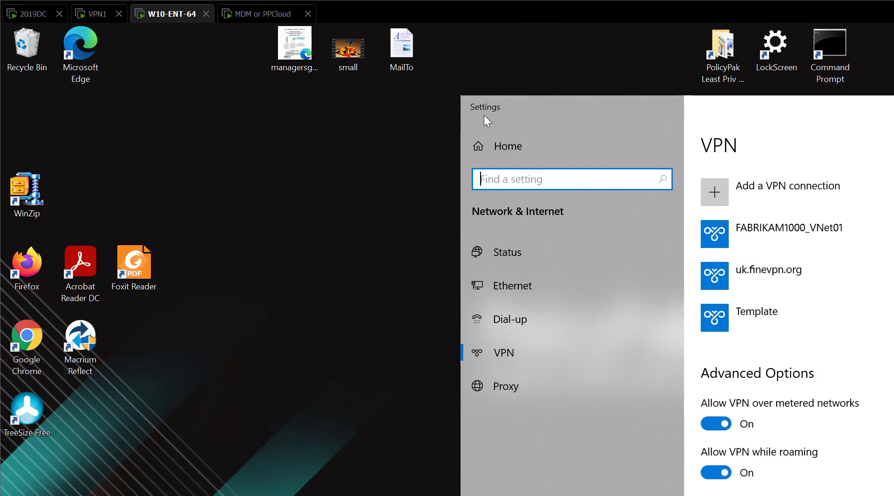
{"action": "left_click", "coordinate": [754, 325]}
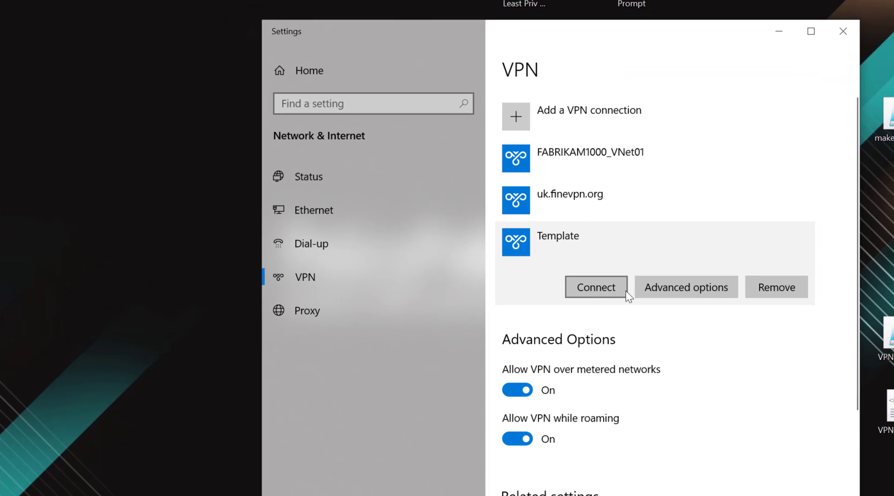
{"action": "left_click", "coordinate": [685, 287]}
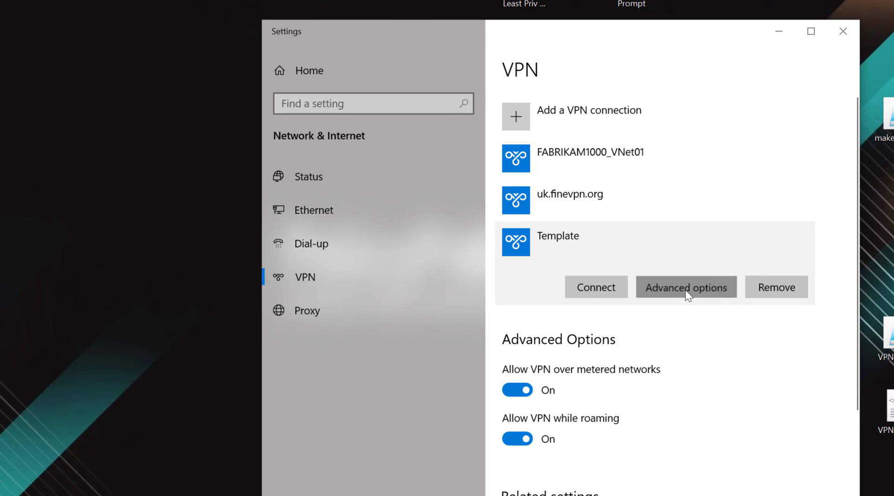
{"action": "left_click", "coordinate": [313, 204]}
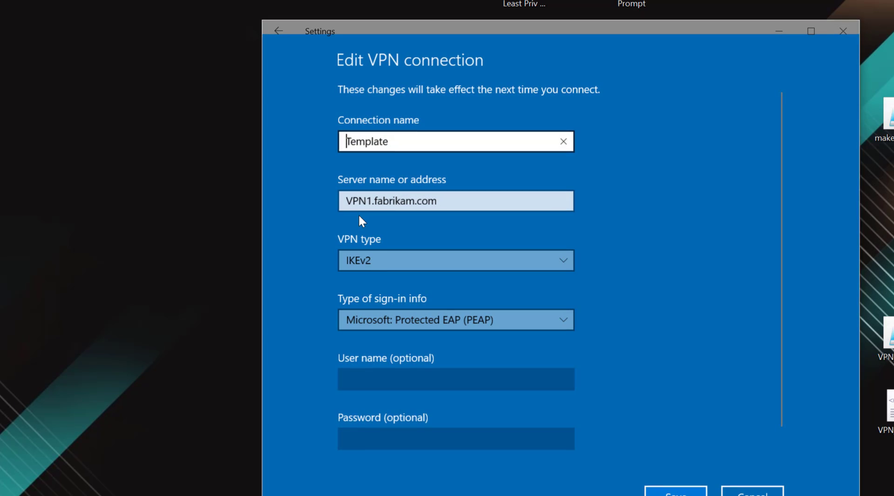
{"action": "left_click", "coordinate": [428, 315]}
{"action": "left_click", "coordinate": [416, 343]}
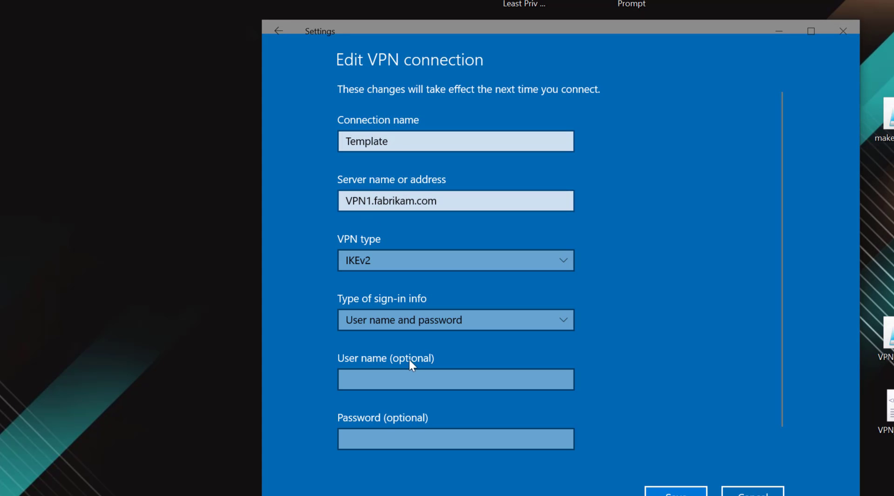
Enter eastsalesuser1 as the Template connection's user name, fill in the account password, and save the connection
{"action": "left_click", "coordinate": [405, 381]}
{"action": "type", "text": "eastsale"}
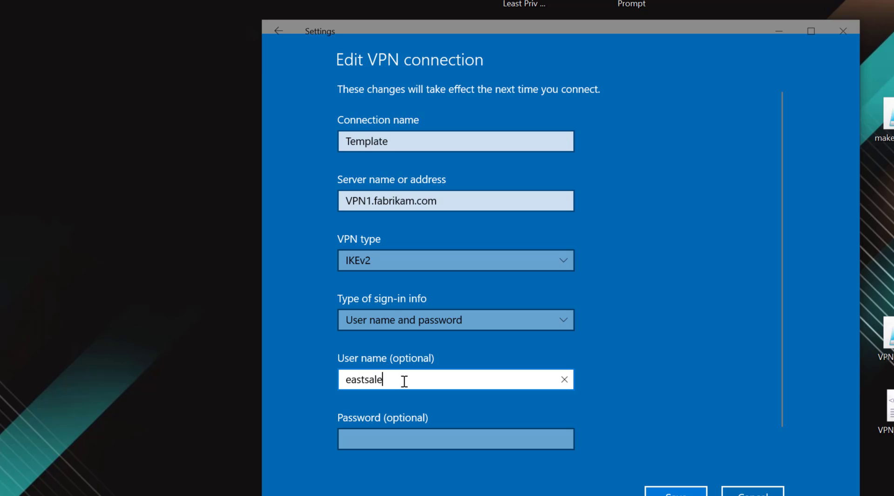
{"action": "type", "text": "suser1"}
{"action": "key", "text": "Tab"}
{"action": "type", "text": "****"}
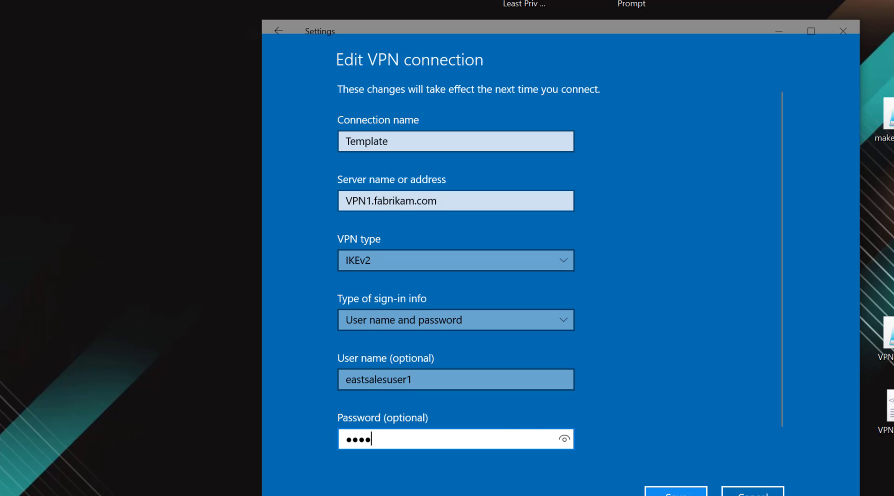
{"action": "left_click", "coordinate": [676, 494]}
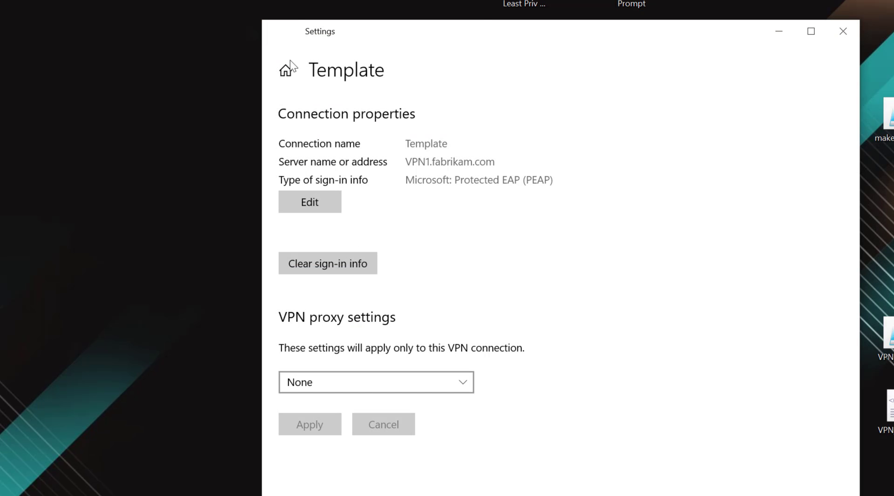
Return to the list of VPN connections and connect to Template
{"action": "left_click", "coordinate": [279, 33]}
{"action": "left_click", "coordinate": [549, 237]}
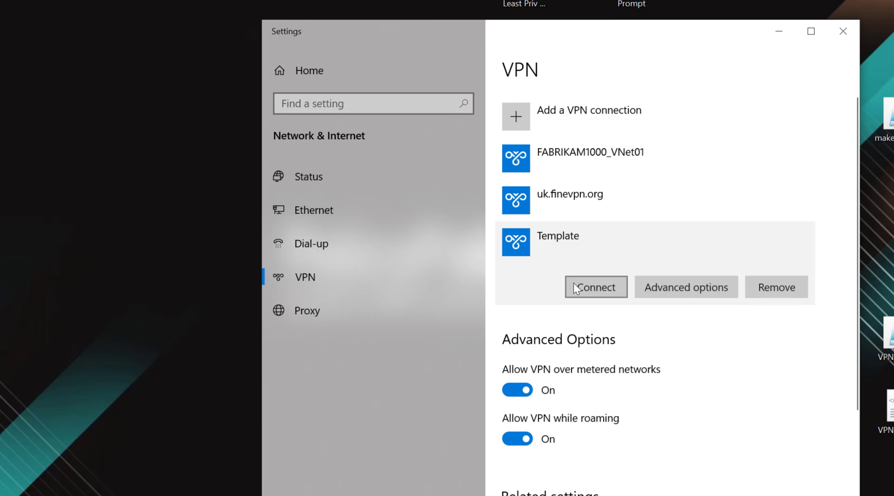
{"action": "left_click", "coordinate": [590, 289]}
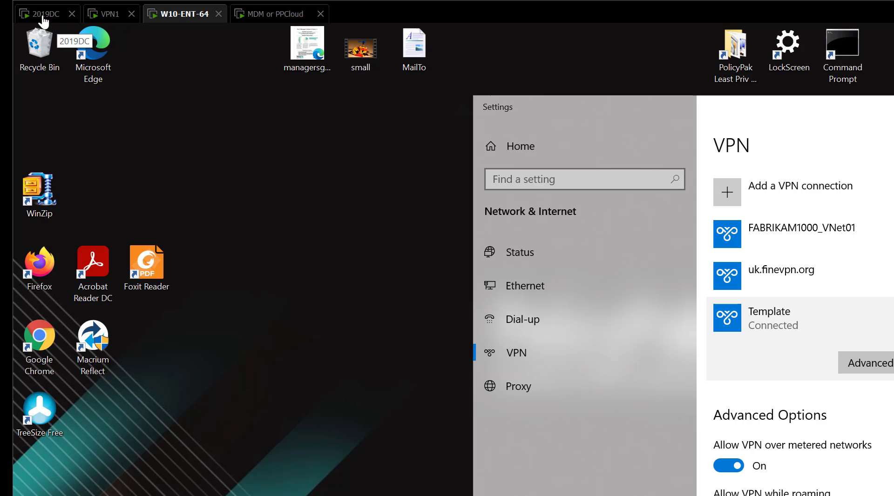
On the MDM or PPCloud machine, write the command certutil -addstore root ROOTCA-CERT.cer at the command prompt without running it
{"action": "left_click", "coordinate": [266, 19]}
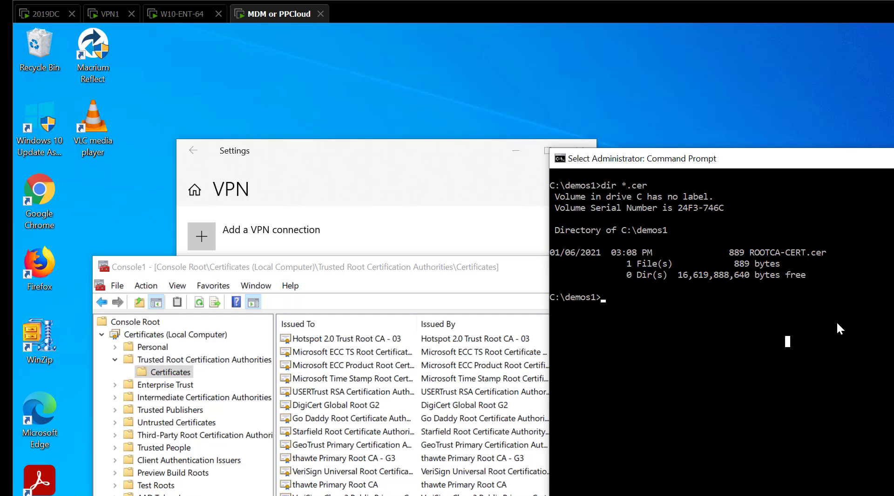
{"action": "key", "text": "Return"}
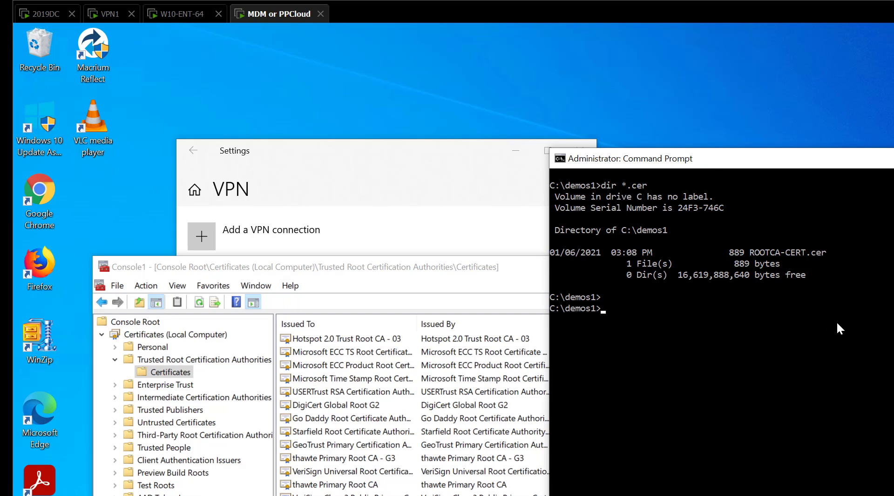
{"action": "type", "text": "certutil -addstore r"}
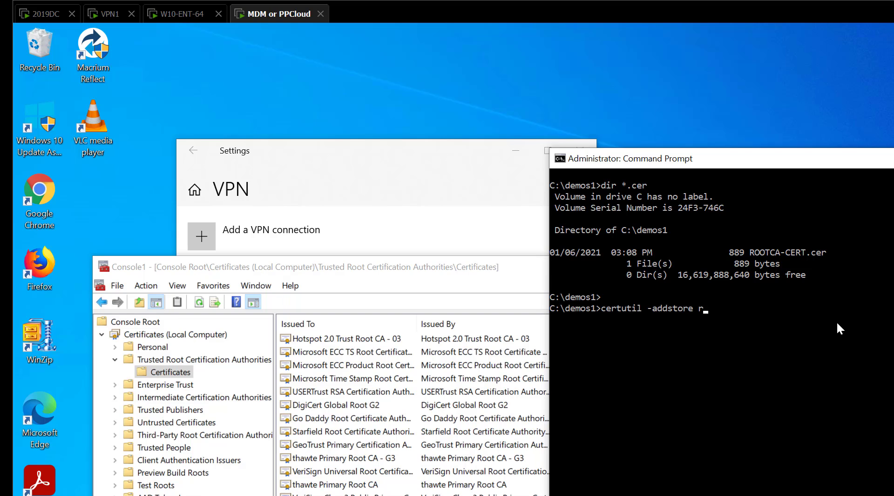
{"action": "type", "text": "oot *.cer"}
{"action": "key", "text": "Tab"}
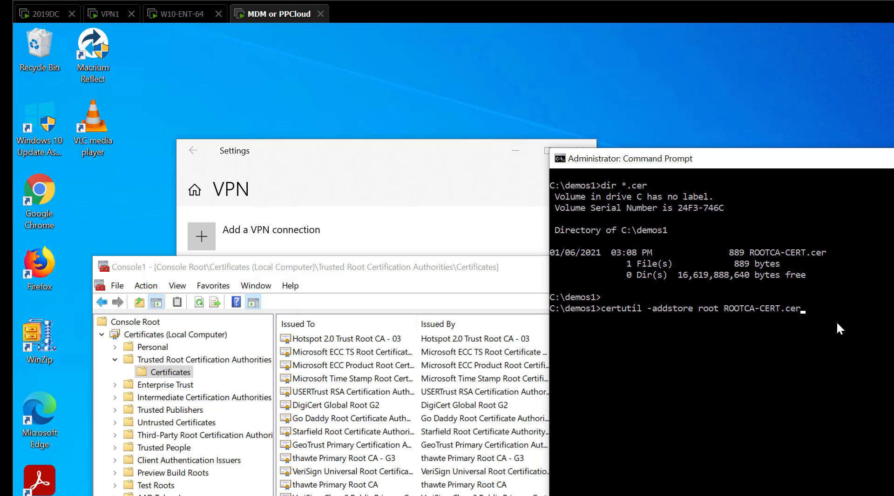
View the local computer's trusted root certificates, and run the prepared certutil command to add ROOTCA-CERT.cer to the root store
{"action": "double_click", "coordinate": [210, 360]}
{"action": "double_click", "coordinate": [182, 359]}
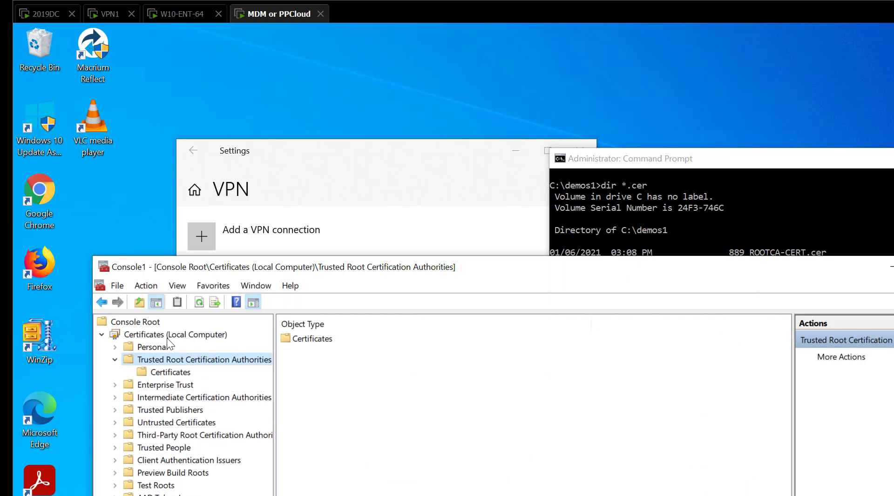
{"action": "left_click", "coordinate": [184, 372]}
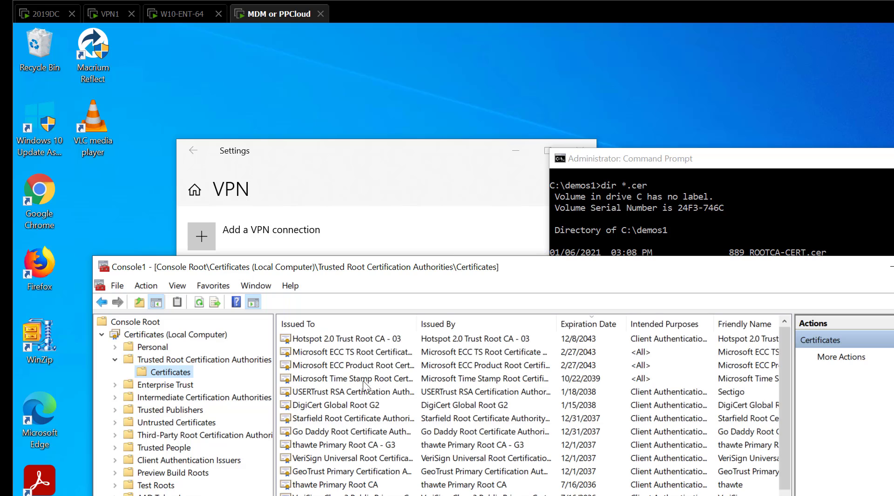
{"action": "left_click", "coordinate": [802, 219]}
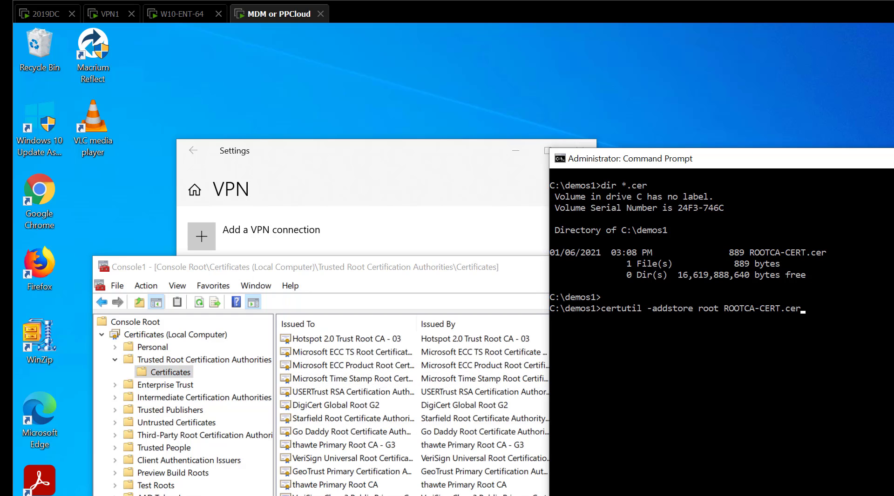
{"action": "key", "text": "Return"}
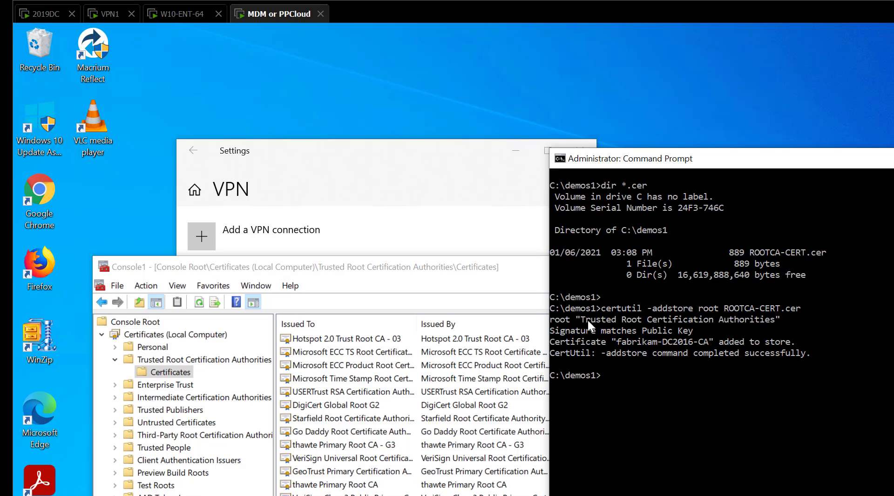
Reload the trusted root certificates, select fabrikam-DC2016-CA, and bring the machine's VPN settings to the front
{"action": "left_click", "coordinate": [167, 361]}
{"action": "left_click", "coordinate": [168, 386]}
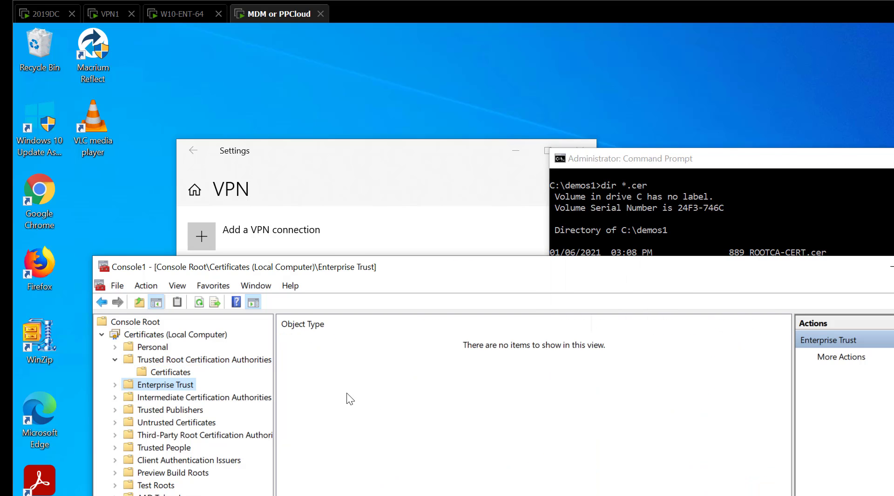
{"action": "left_click", "coordinate": [167, 372]}
{"action": "left_click", "coordinate": [362, 365]}
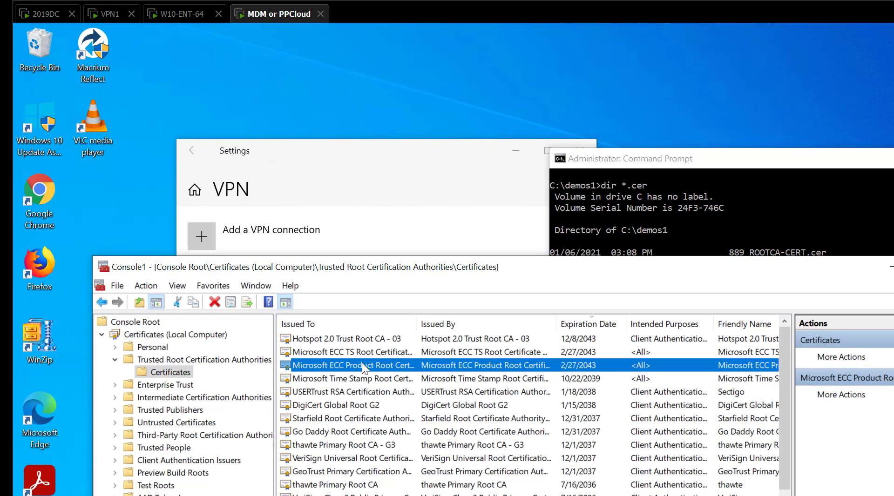
{"action": "left_click", "coordinate": [201, 360]}
{"action": "left_click", "coordinate": [170, 372]}
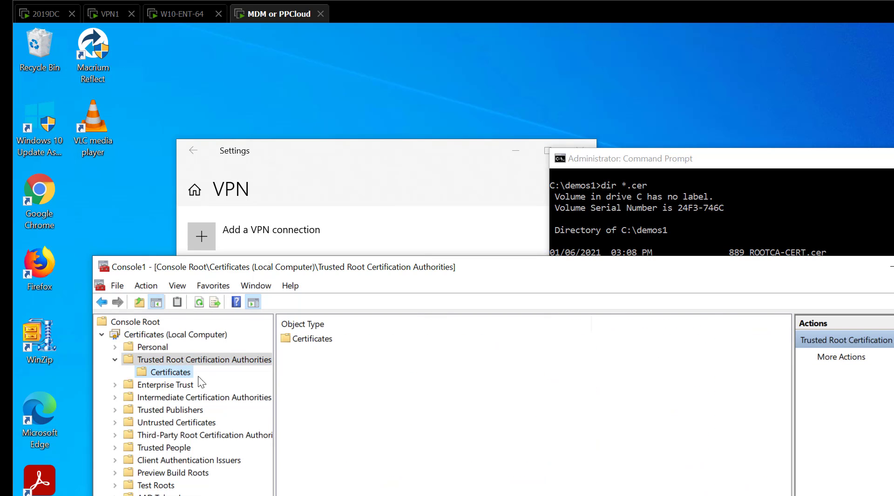
{"action": "left_click", "coordinate": [344, 340]}
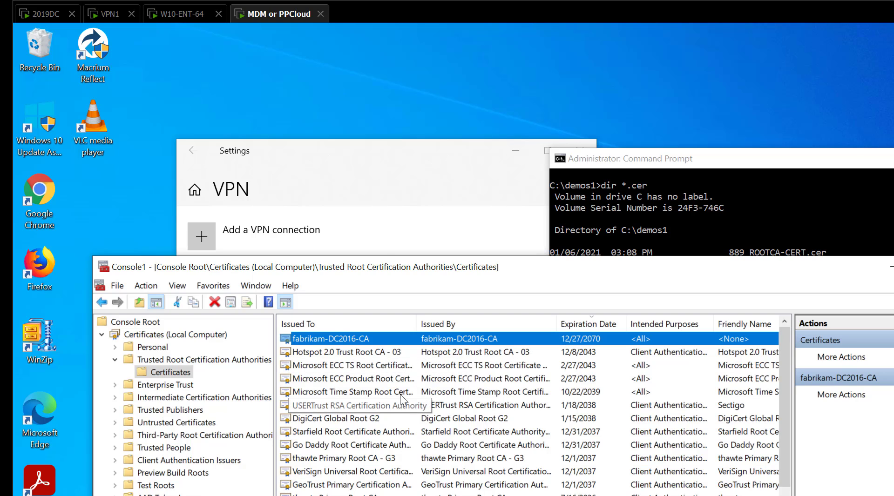
{"action": "left_click", "coordinate": [385, 181]}
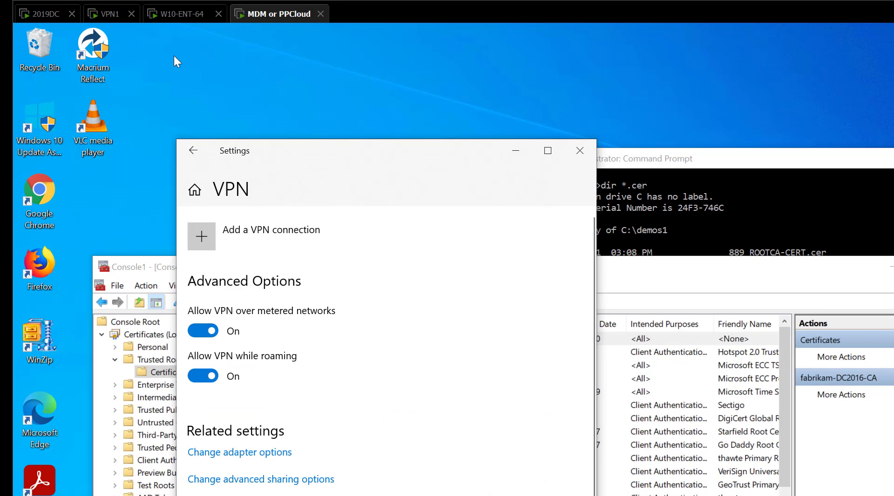
On the 2019DC machine, view the PP User Side Test VPN policy as XML in Notepad and copy all of its text
{"action": "left_click", "coordinate": [38, 14]}
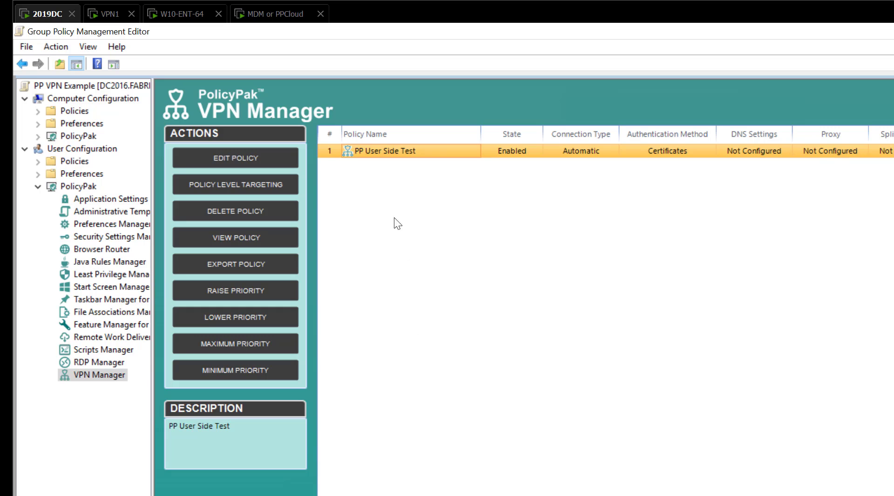
{"action": "right_click", "coordinate": [411, 155]}
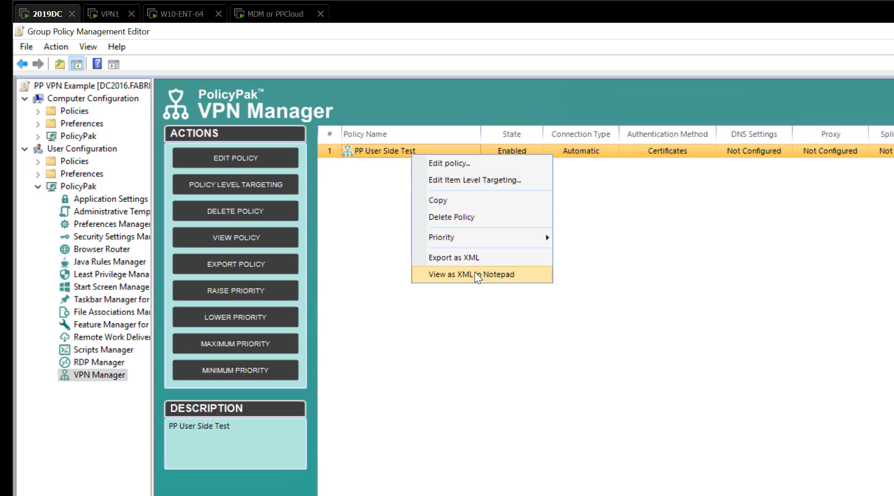
{"action": "left_click", "coordinate": [486, 274]}
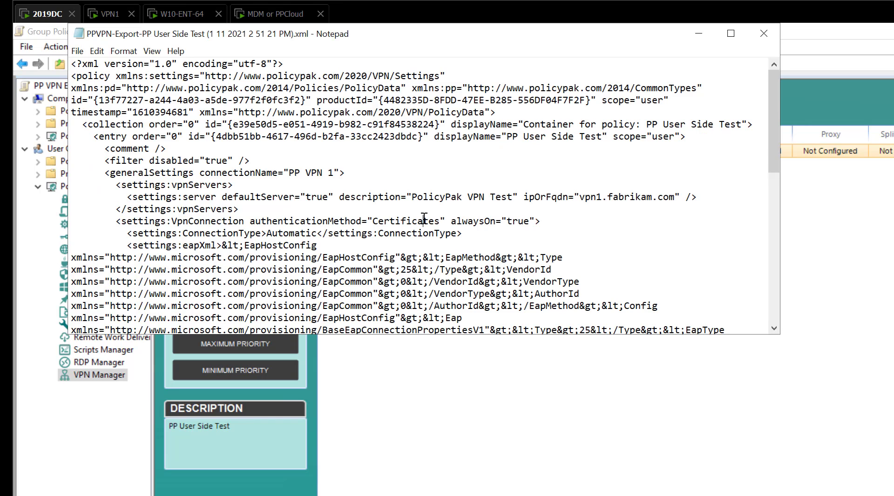
{"action": "key", "text": "ctrl+a"}
{"action": "right_click", "coordinate": [335, 175]}
{"action": "left_click", "coordinate": [360, 214]}
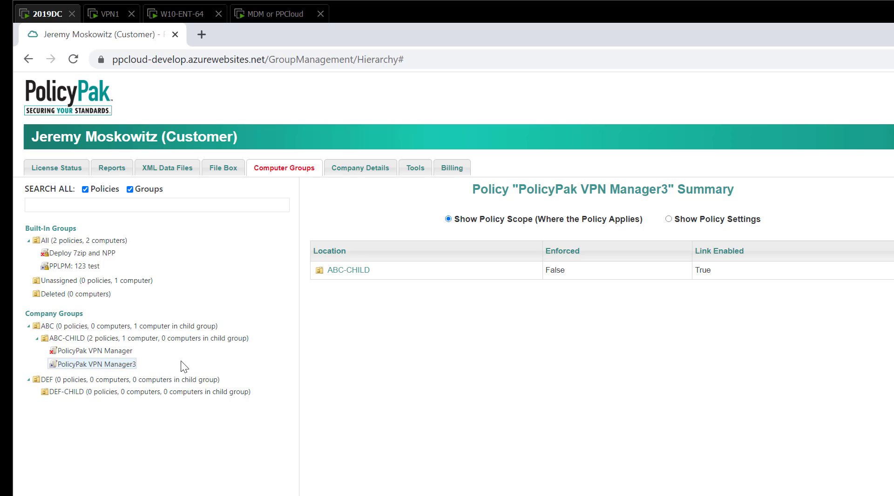
In PolicyPak Cloud, paste the copied policy XML into an XML data upload for the ABC-CHILD group, and cancel the upload
{"action": "left_click", "coordinate": [127, 340]}
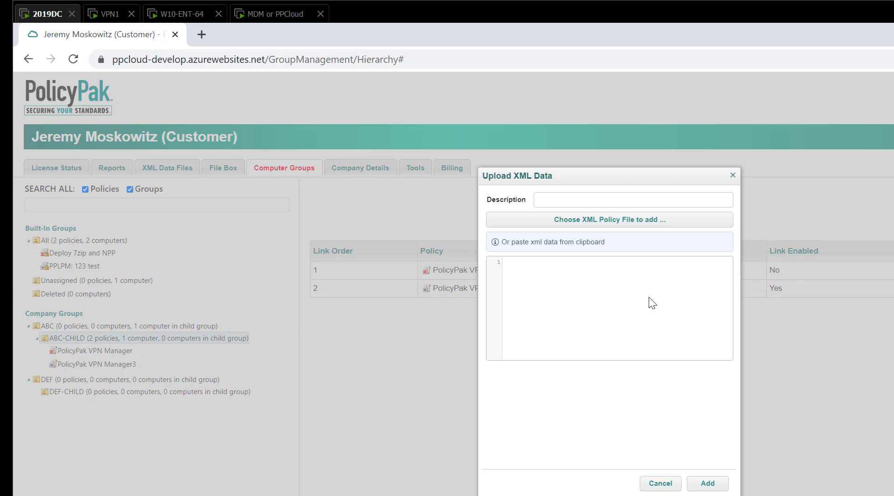
{"action": "left_click", "coordinate": [629, 289]}
{"action": "key", "text": "ctrl+v"}
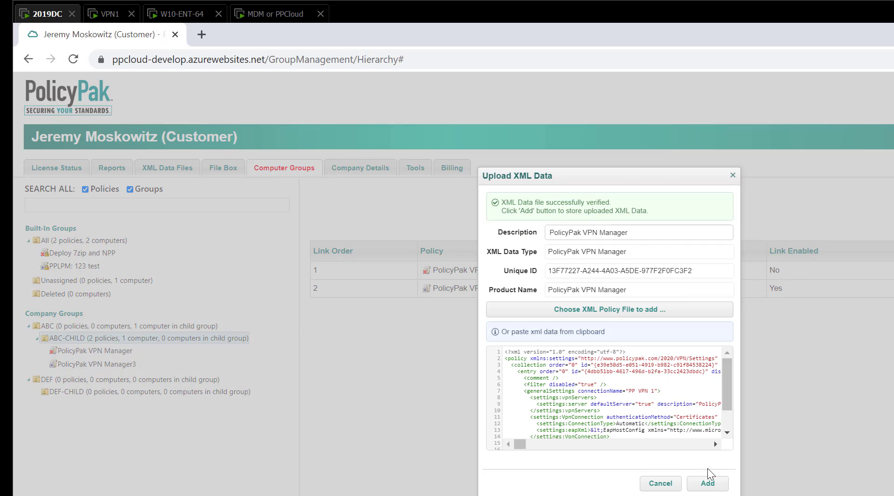
{"action": "left_click", "coordinate": [660, 484]}
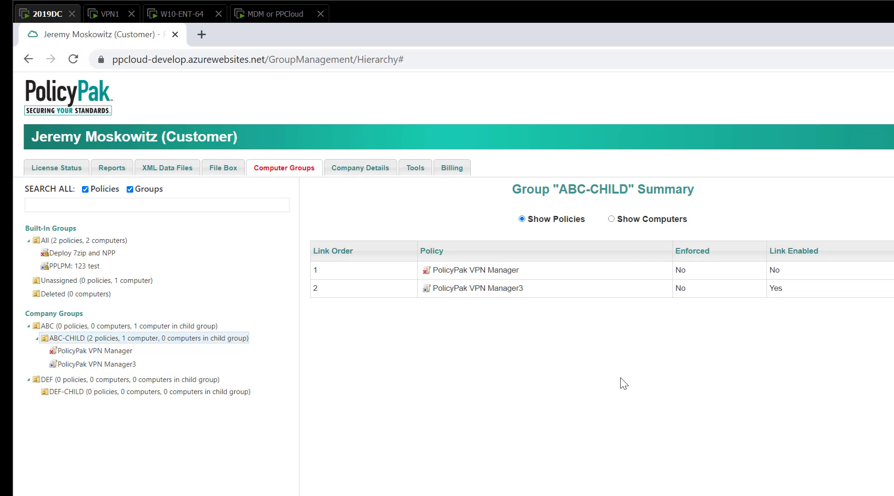
View the summary of the PolicyPak VPN Manager3 policy under the ABC-CHILD group
{"action": "left_click", "coordinate": [80, 368]}
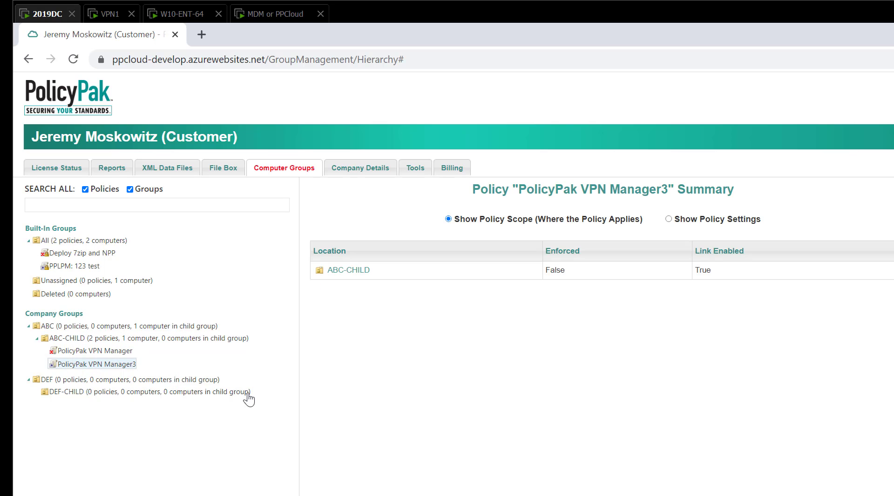
On the MDM or PPCloud machine, run ppcloud /sync in the command prompt and highlight the linked PolicyPak VPN Manager3 policy
{"action": "left_click", "coordinate": [272, 16]}
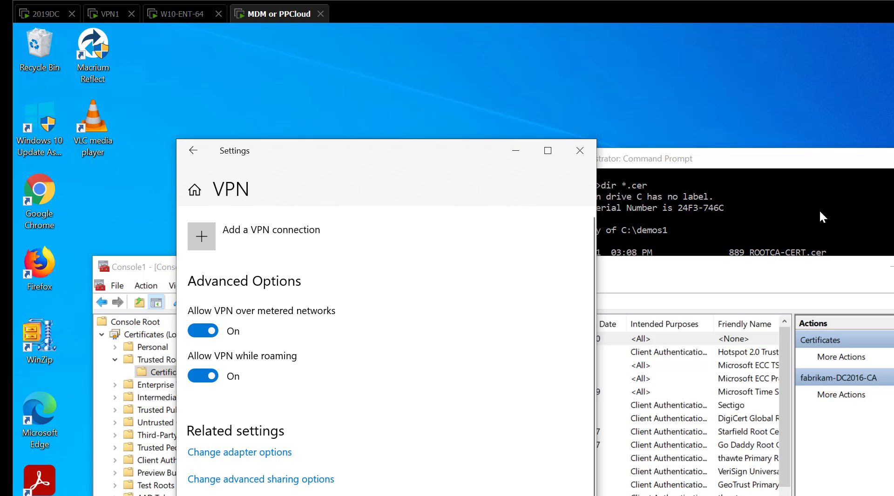
{"action": "left_click", "coordinate": [824, 224]}
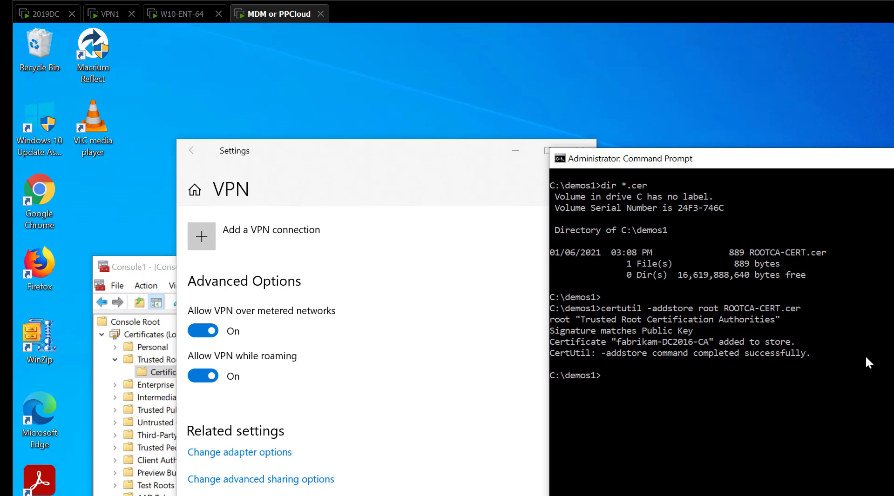
{"action": "scroll", "coordinate": [866, 355], "scroll_direction": "down", "scroll_amount": 3}
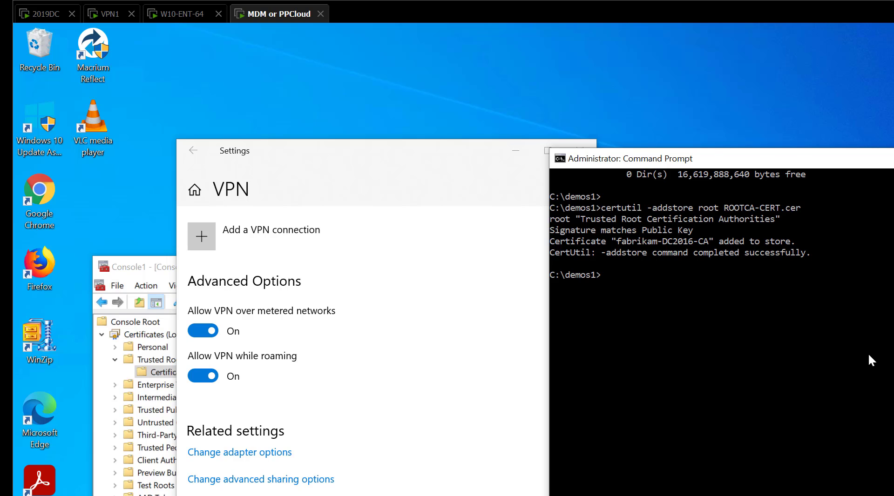
{"action": "type", "text": "ppcloud /sync"}
{"action": "key", "text": "Return"}
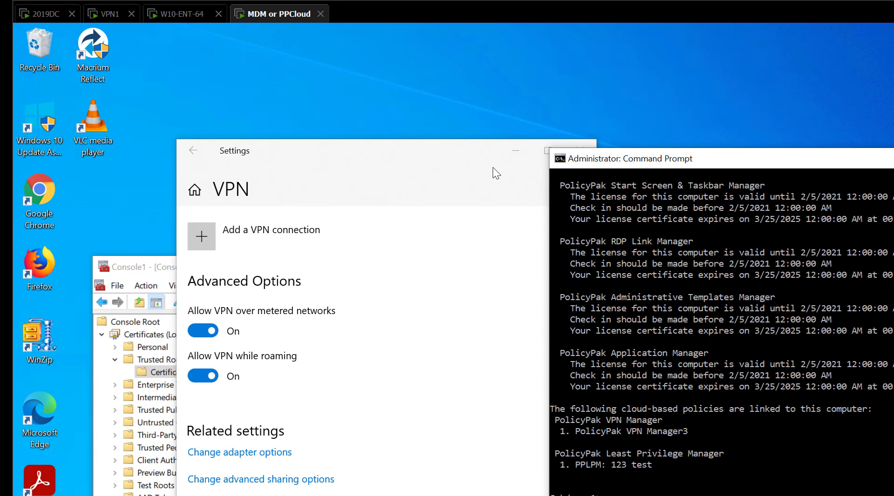
{"action": "double_click", "coordinate": [585, 434]}
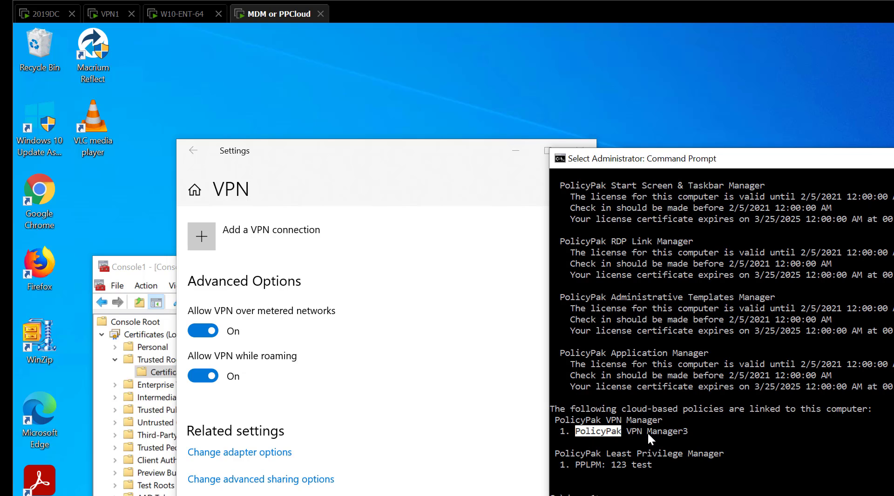
{"action": "right_click", "coordinate": [692, 431]}
Bring the VPN settings to the front and disconnect PP VPN 1 while it is connecting
{"action": "left_click", "coordinate": [275, 283]}
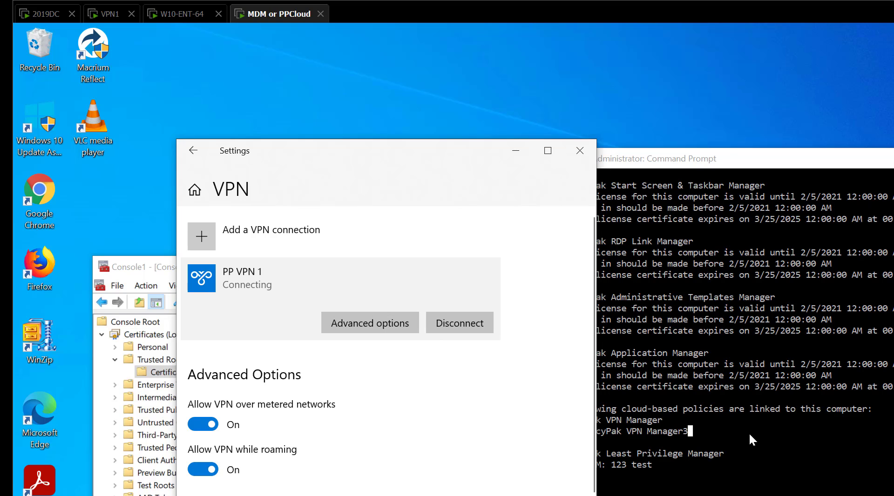
{"action": "left_click", "coordinate": [450, 325]}
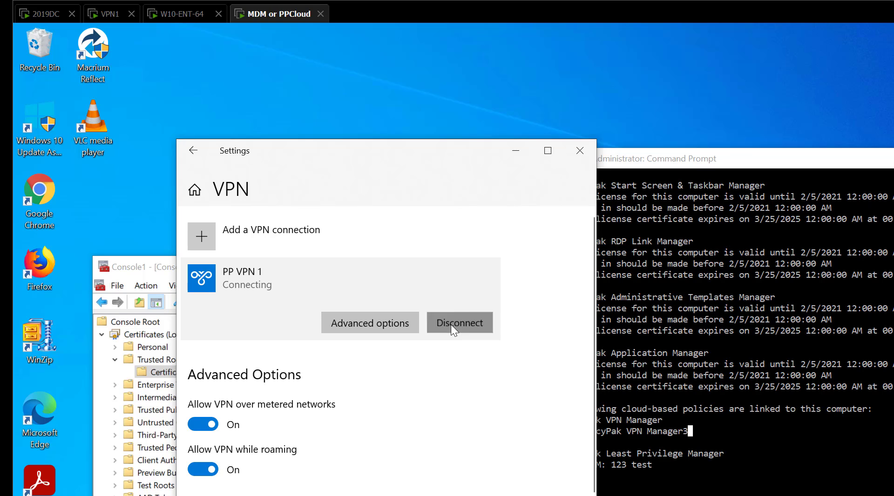
{"action": "left_click", "coordinate": [459, 331]}
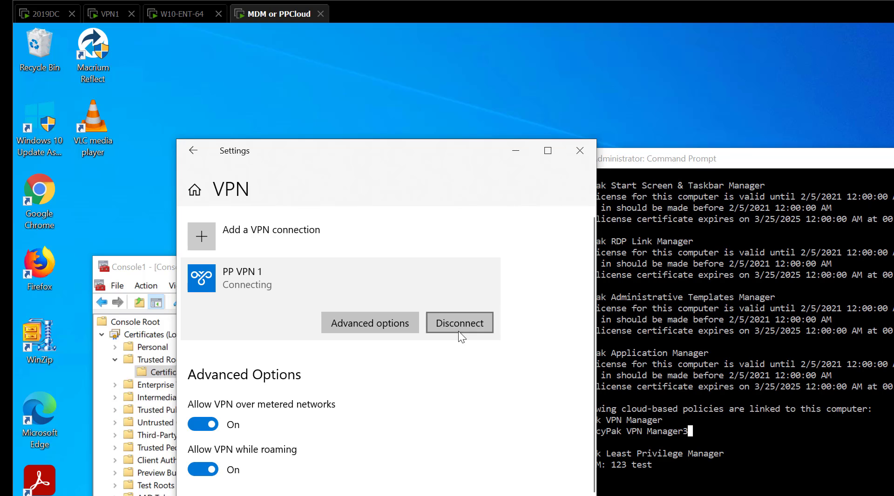
Edit the PP VPN 1 connection and set its type of sign-in info to User name and password
{"action": "left_click", "coordinate": [363, 328]}
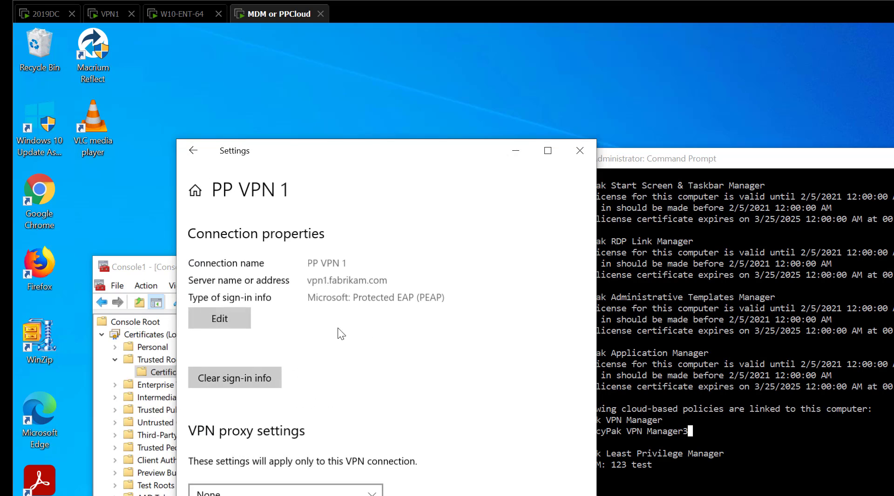
{"action": "left_click", "coordinate": [219, 317]}
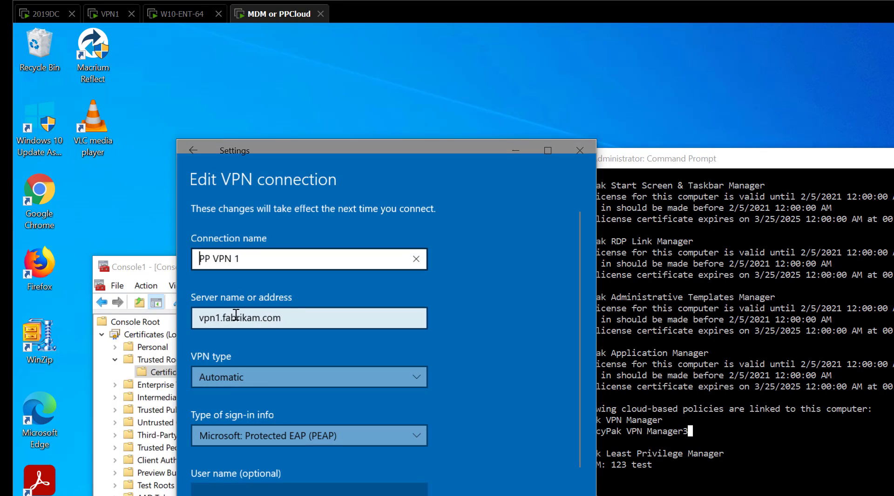
{"action": "left_click", "coordinate": [259, 435]}
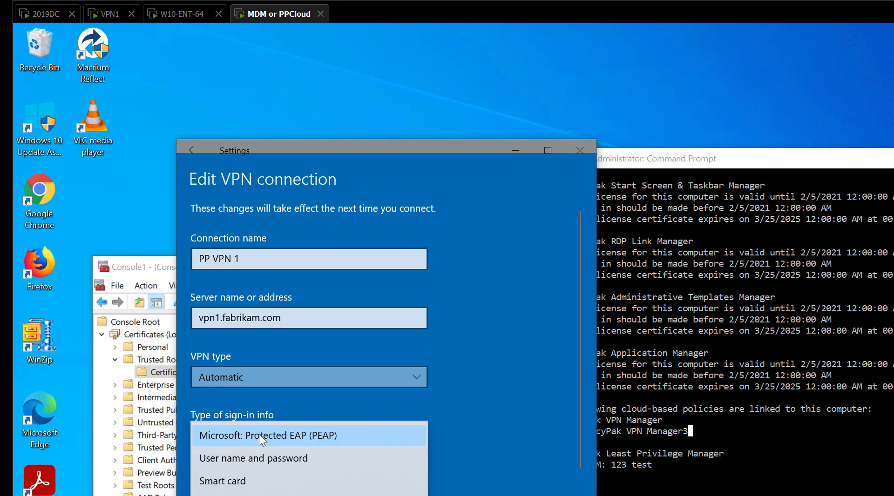
{"action": "left_click", "coordinate": [264, 464]}
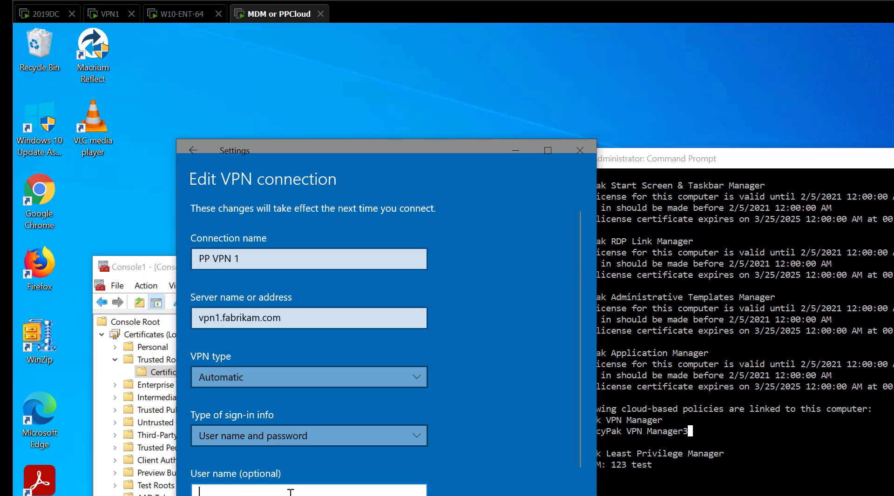
Enter the VPN account's user name and password for PP VPN 1 and save the connection
{"action": "left_click", "coordinate": [279, 489]}
{"action": "type", "text": "eastsalse"}
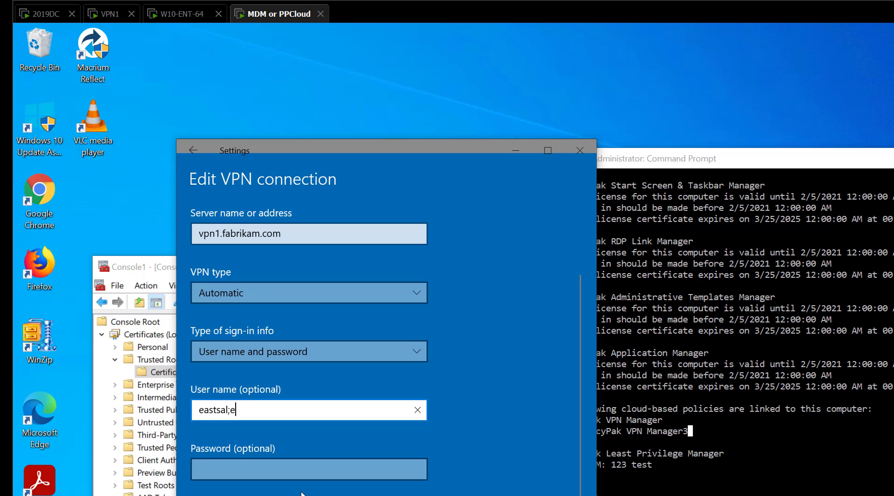
{"action": "key", "text": "BackSpace"}
{"action": "key", "text": "BackSpace"}
{"action": "type", "text": "esuser"}
{"action": "type", "text": "1"}
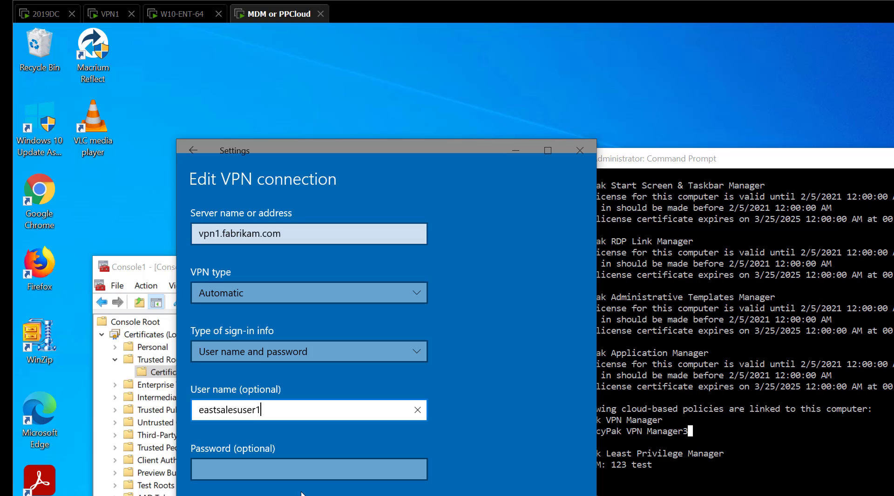
{"action": "key", "text": "Tab"}
{"action": "type", "text": "1234"}
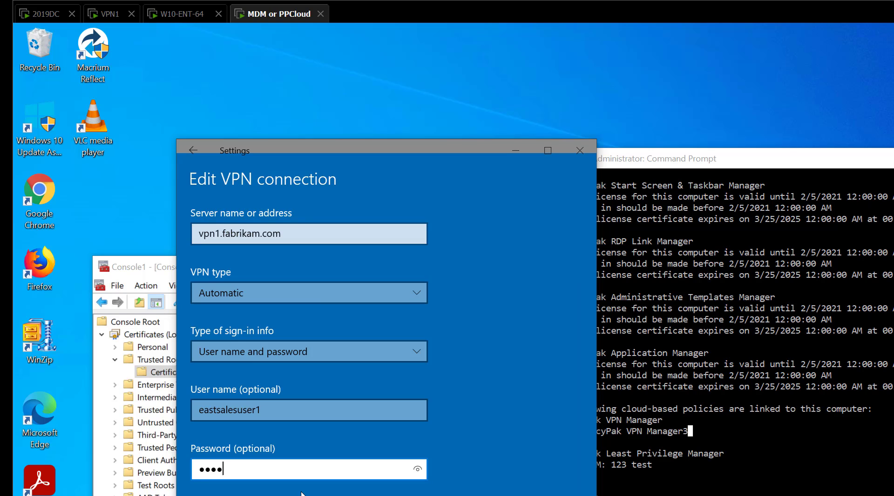
{"action": "left_click", "coordinate": [303, 495]}
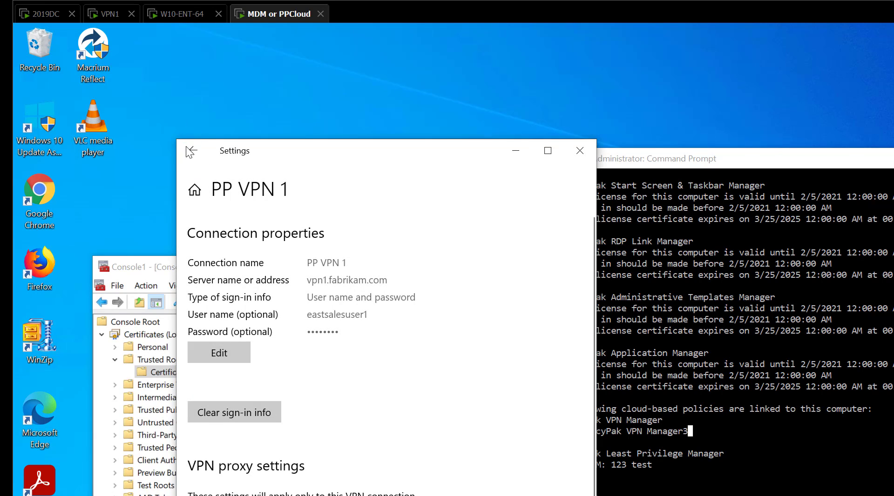
Return to the VPN list and connect PP VPN 1, choosing to trust the server and continue connecting
{"action": "left_click", "coordinate": [191, 152]}
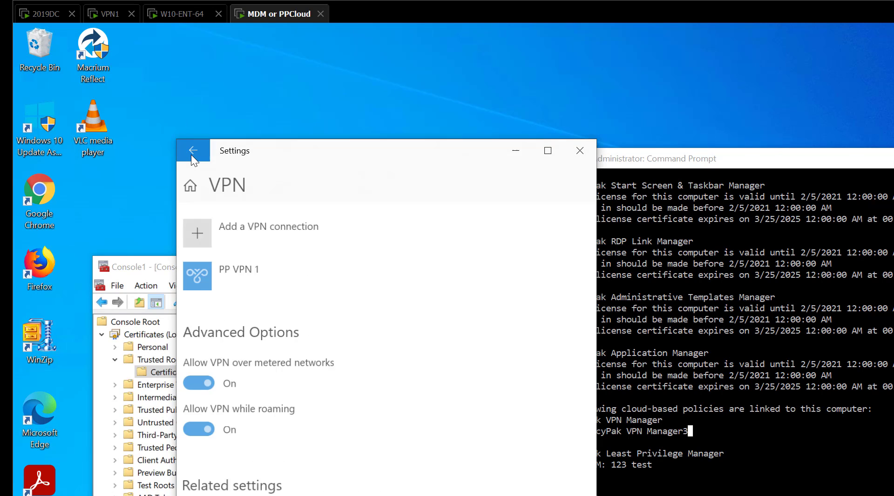
{"action": "left_click", "coordinate": [225, 283]}
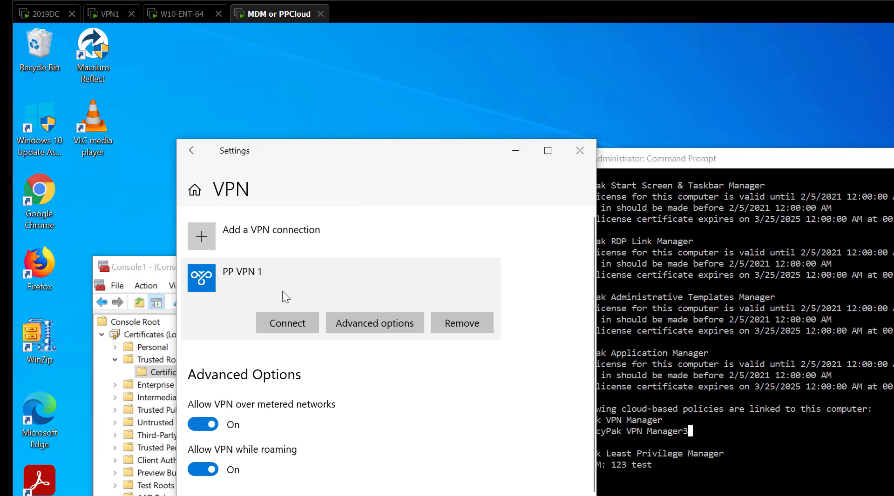
{"action": "left_click", "coordinate": [287, 325]}
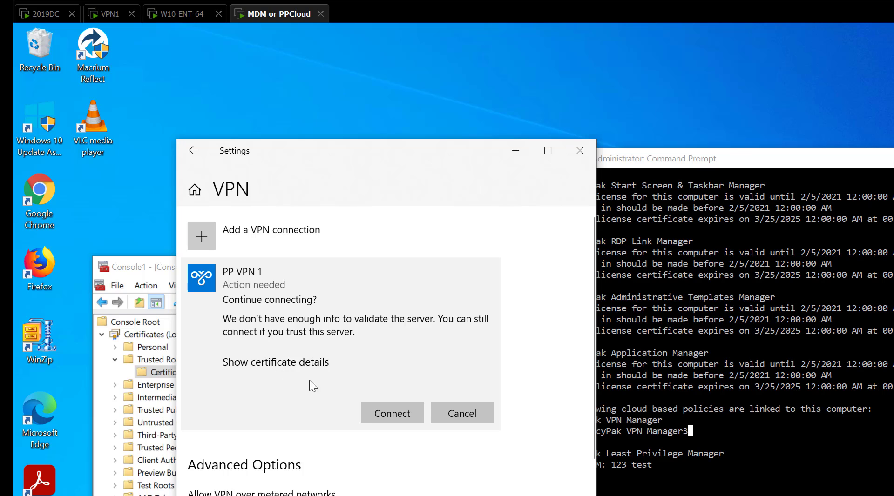
{"action": "left_click", "coordinate": [383, 414]}
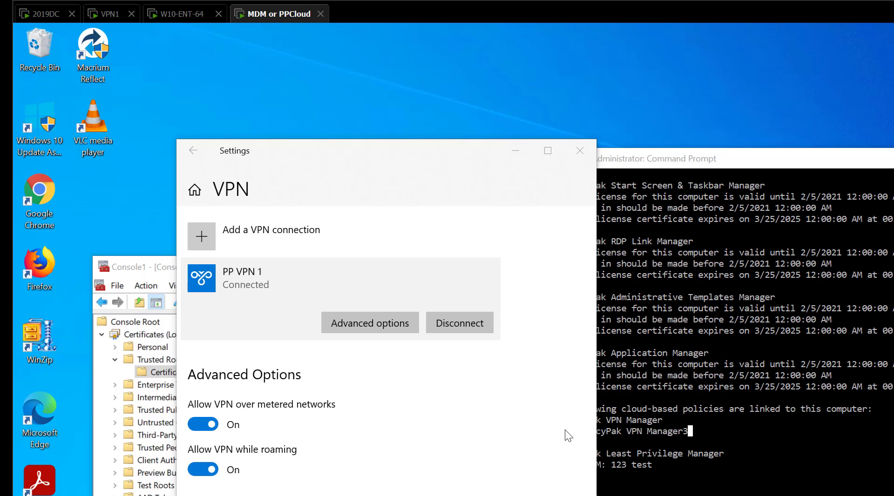
Try to disconnect the active PP VPN 1 connection
{"action": "left_click", "coordinate": [445, 286]}
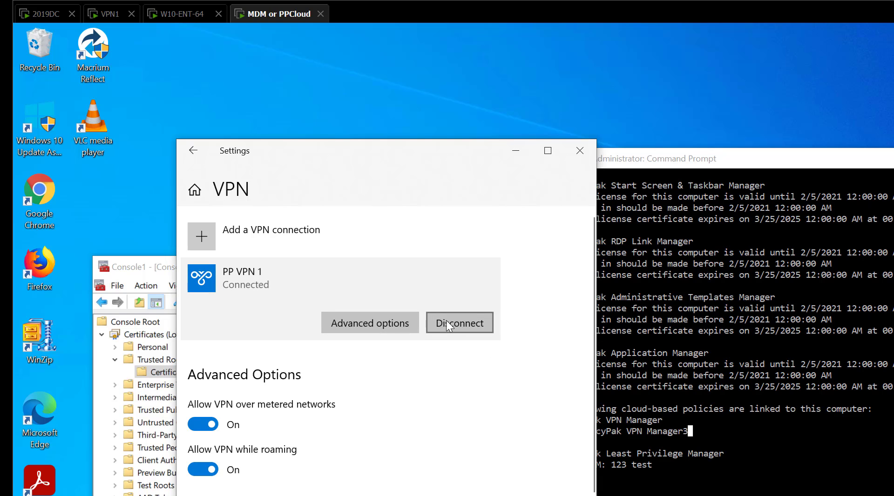
{"action": "left_click", "coordinate": [472, 323]}
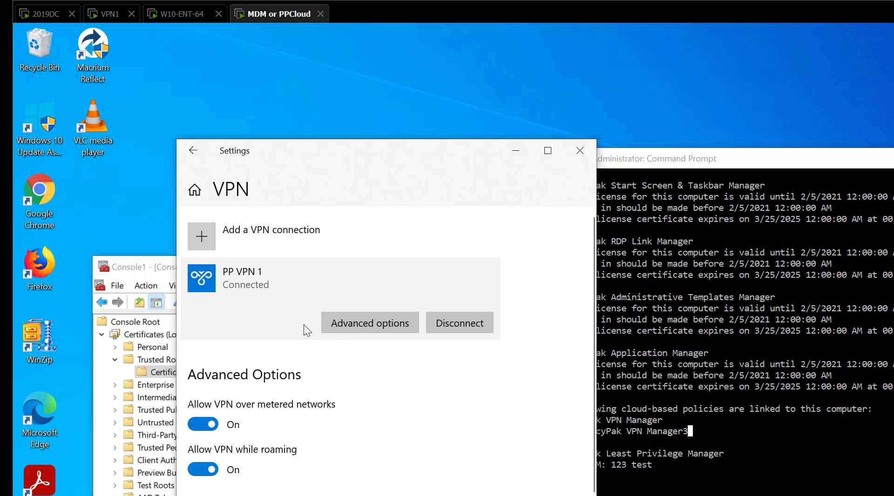